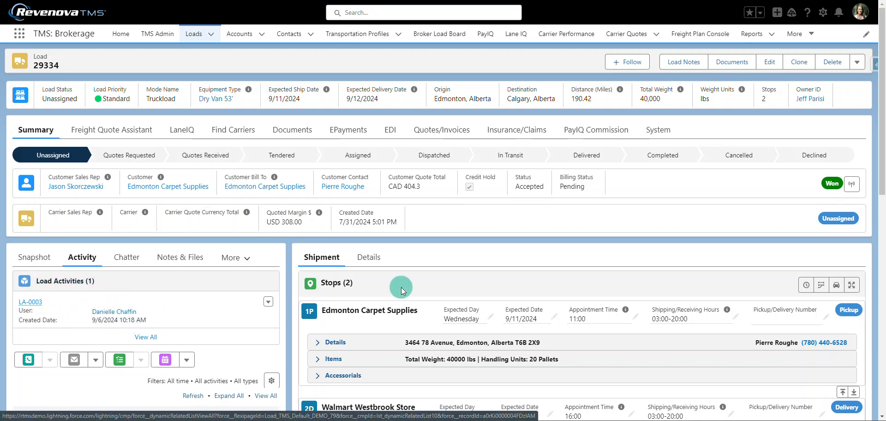
scroll(400, 287, down, 5)
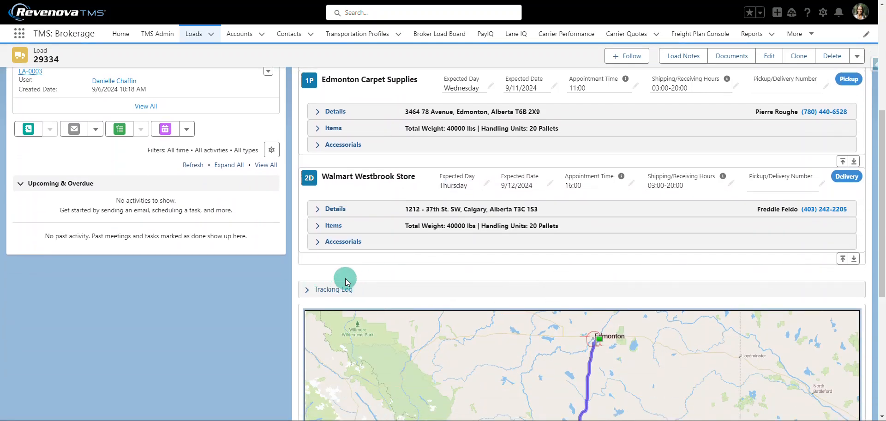
scroll(155, 299, up, 3)
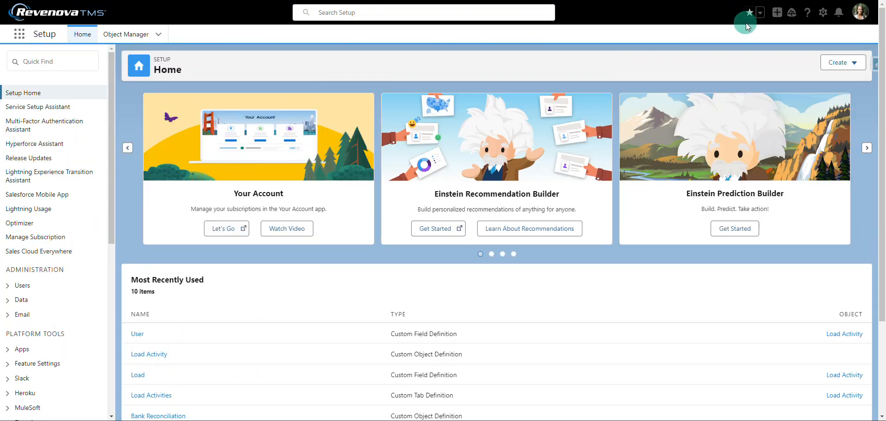
click(852, 62)
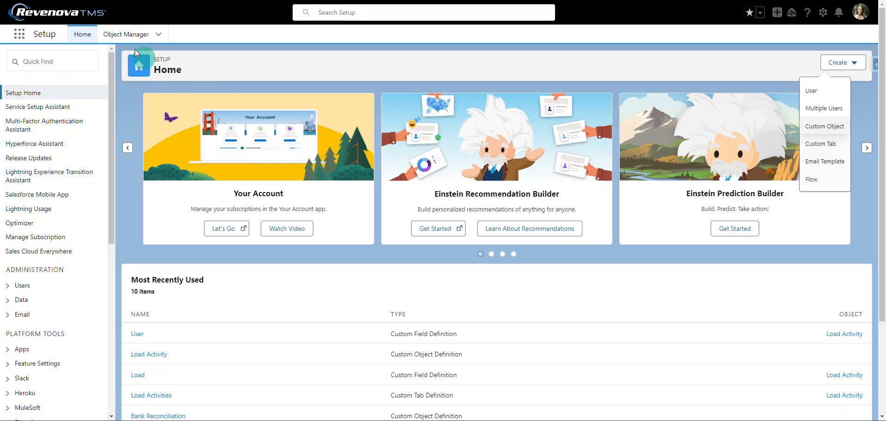
Search Object Manager for "load", open the Load Activity object and show its fields and relationships.
click(128, 34)
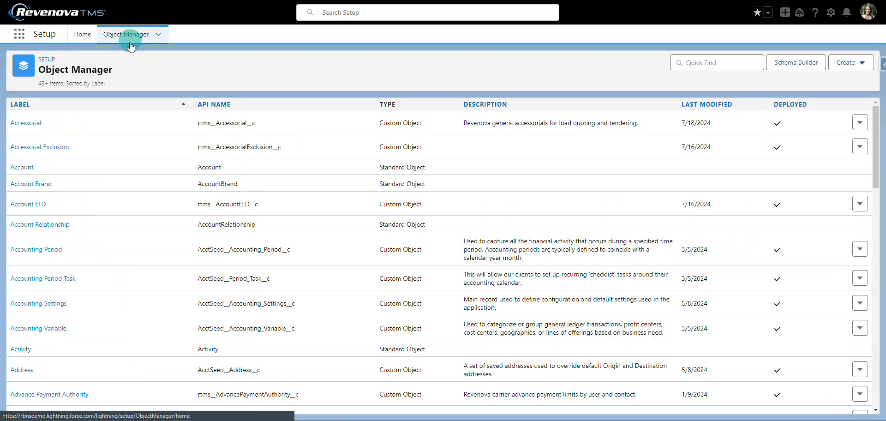
click(739, 65)
text(load)
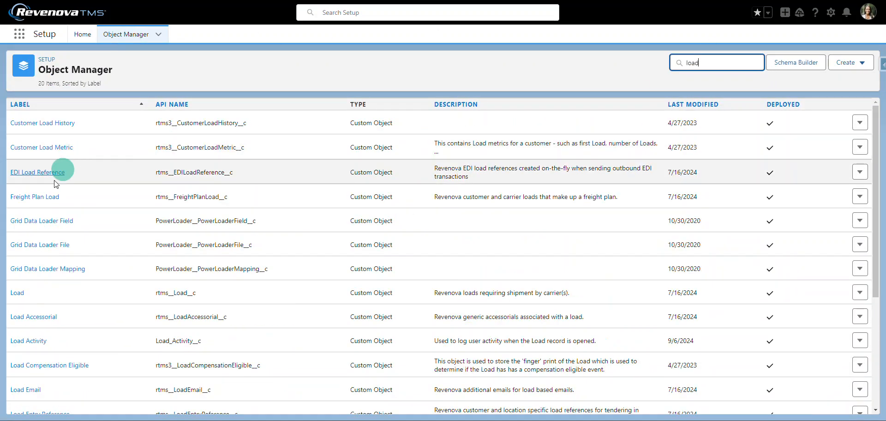
click(39, 343)
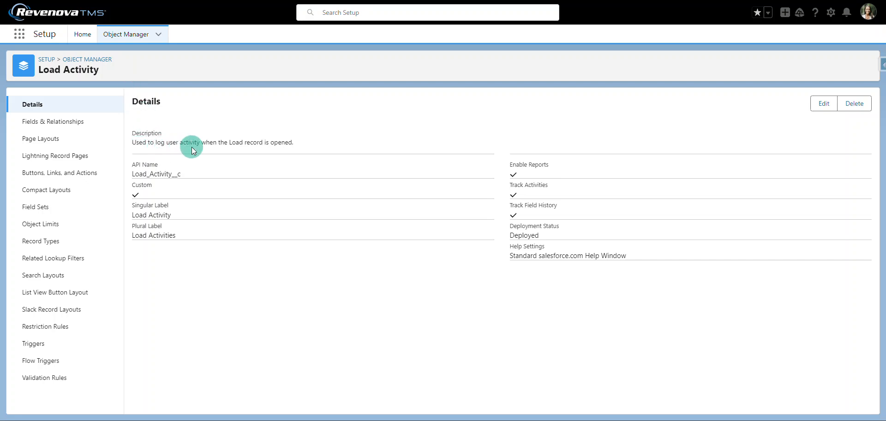
click(88, 125)
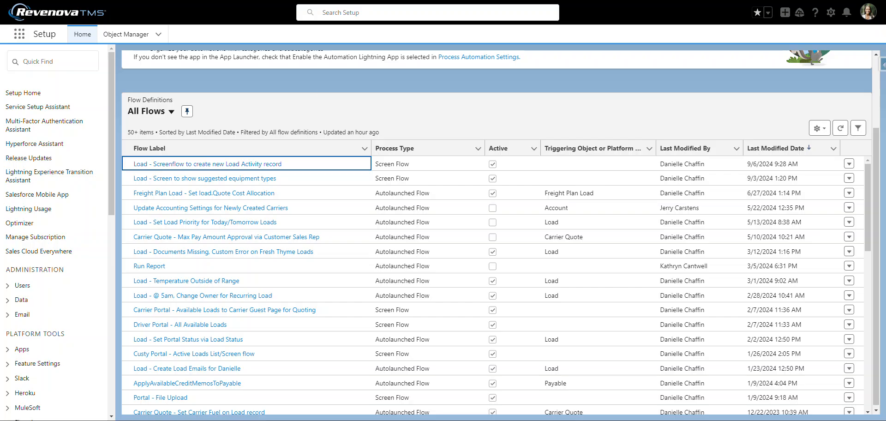
Start creating a new flow from scratch from the list of all flows.
scroll(519, 114, up, 1)
scroll(519, 114, up, 2)
click(847, 64)
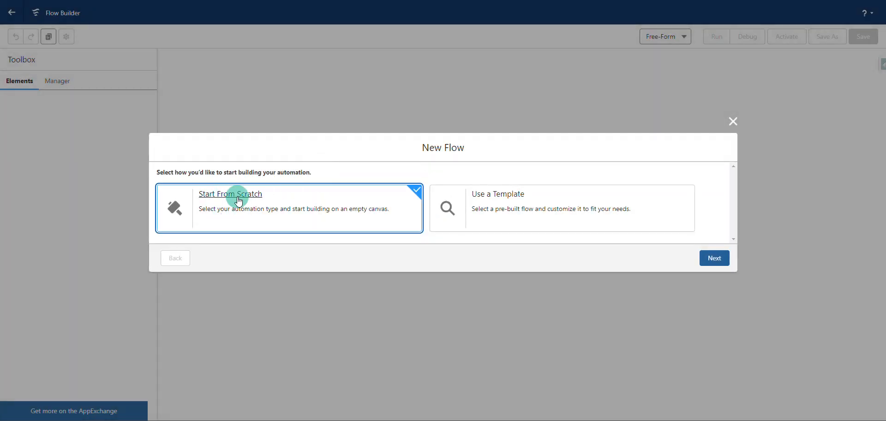
click(715, 258)
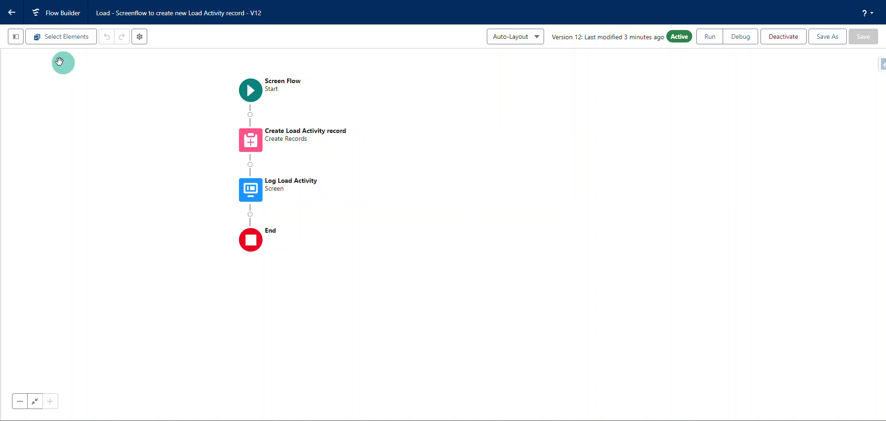
Show the flow's toolbox and try to define a new variable resource with API name recordId and data type Record.
click(17, 40)
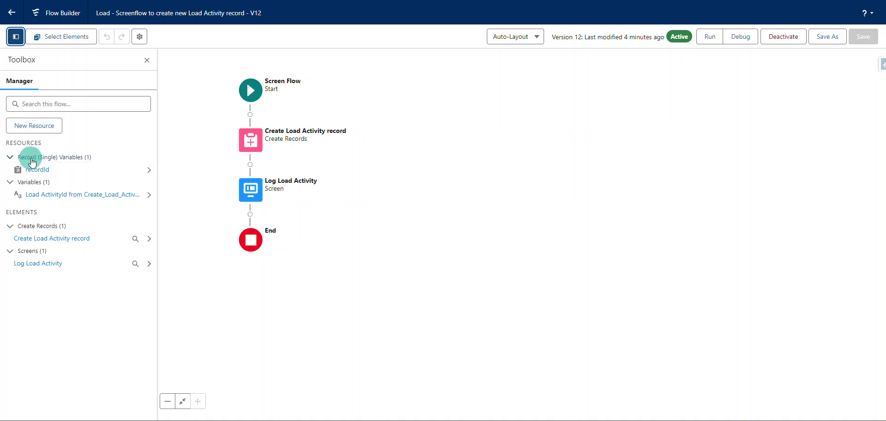
click(35, 124)
click(341, 168)
click(330, 192)
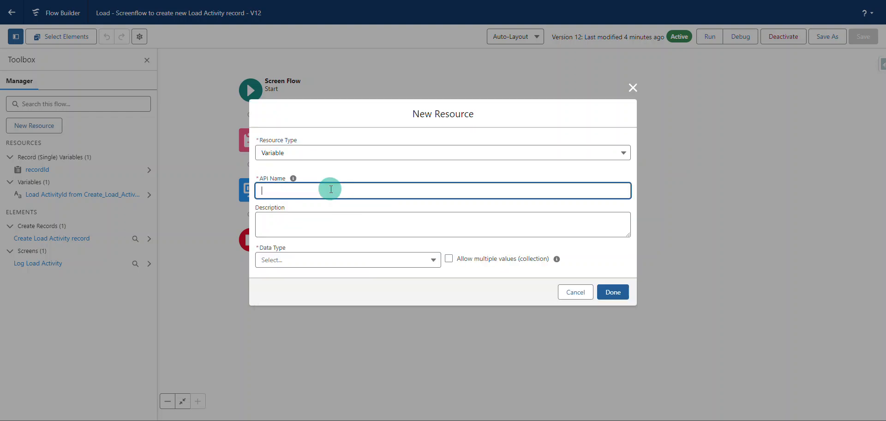
text(recordId)
click(312, 264)
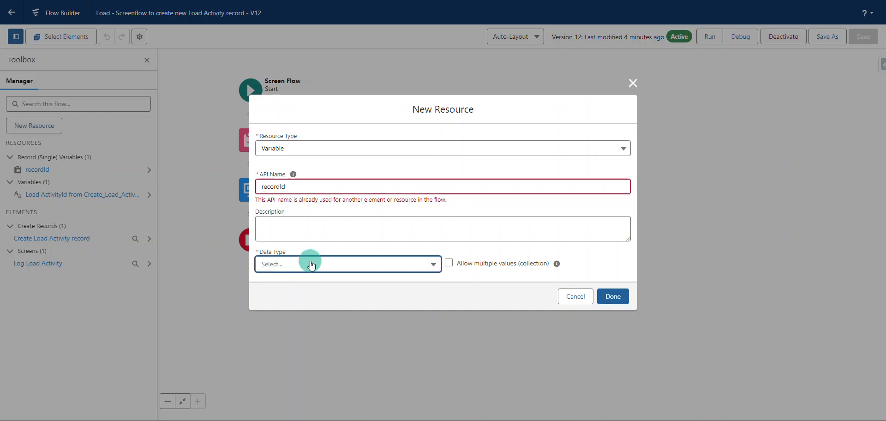
click(332, 119)
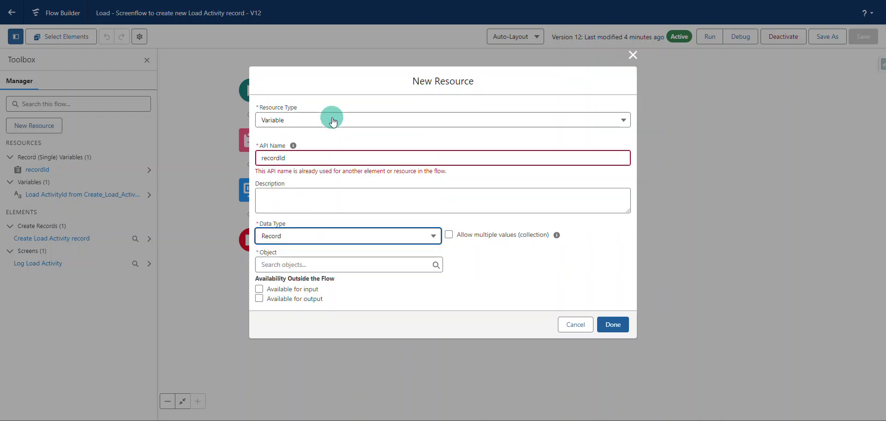
Set the new variable's object to Load, make it available for input, and discard the resource without saving it.
click(323, 265)
text(lo)
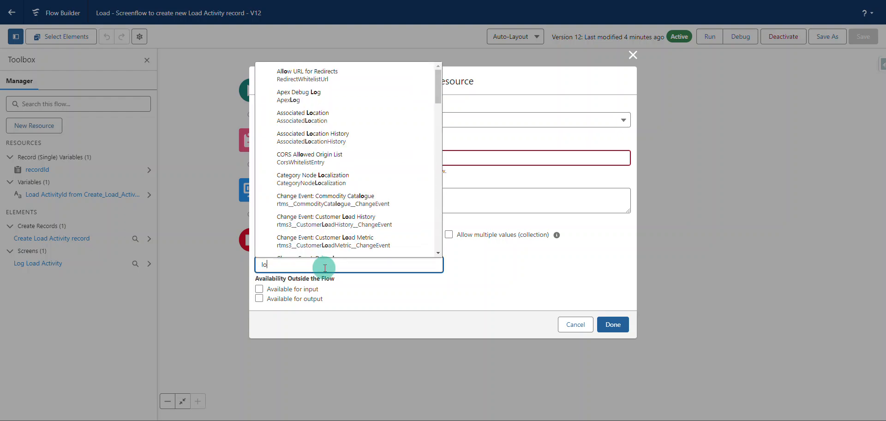
text(ad)
scroll(332, 222, down, 5)
scroll(340, 215, down, 8)
scroll(339, 216, down, 10)
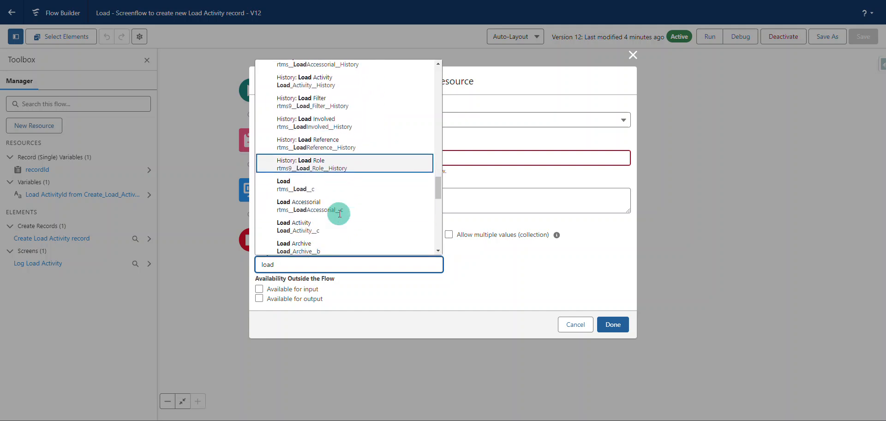
click(340, 189)
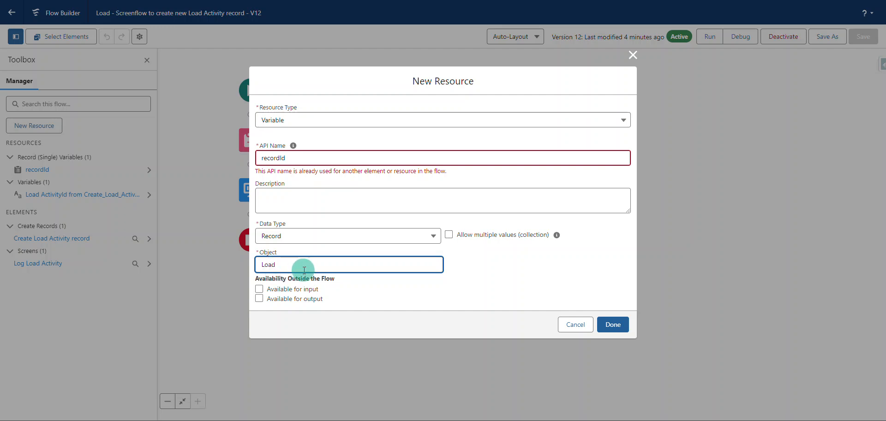
click(287, 290)
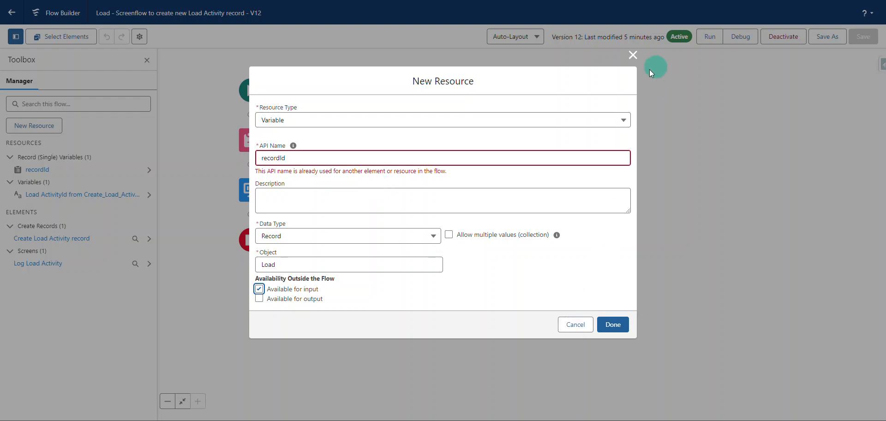
click(633, 56)
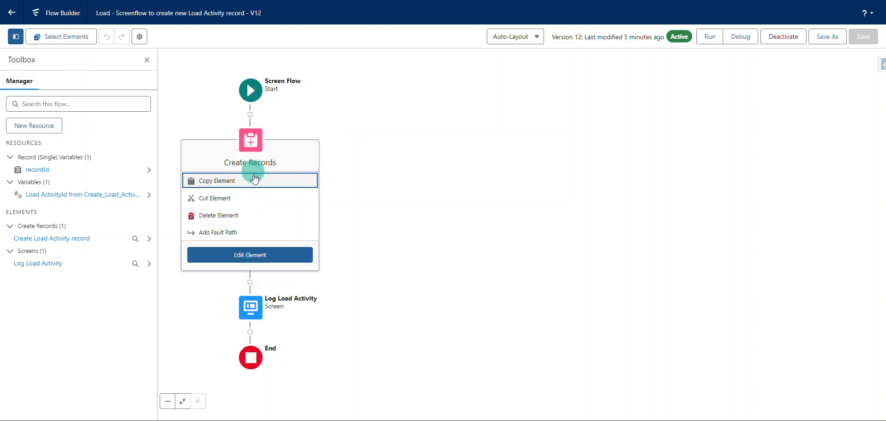
Open the Create Load Activity record element for editing.
click(269, 254)
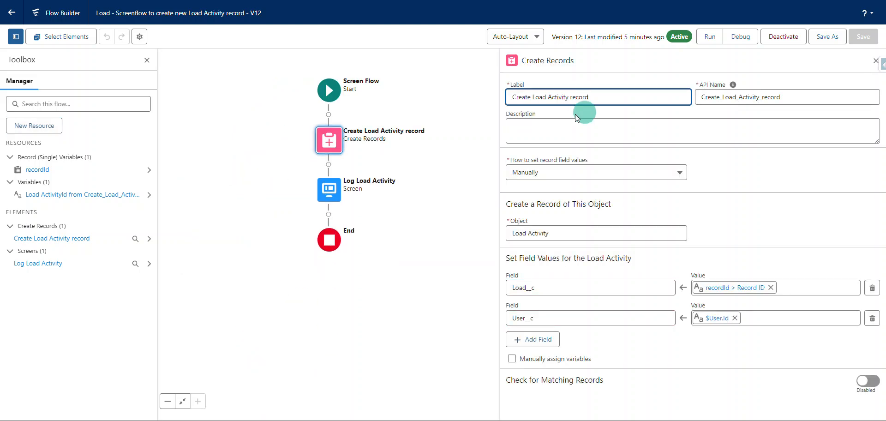
drag(508, 96, 656, 97)
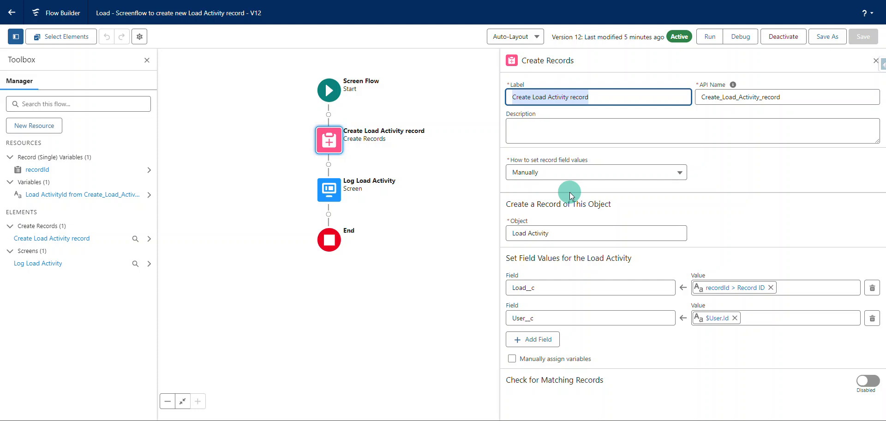
click(569, 126)
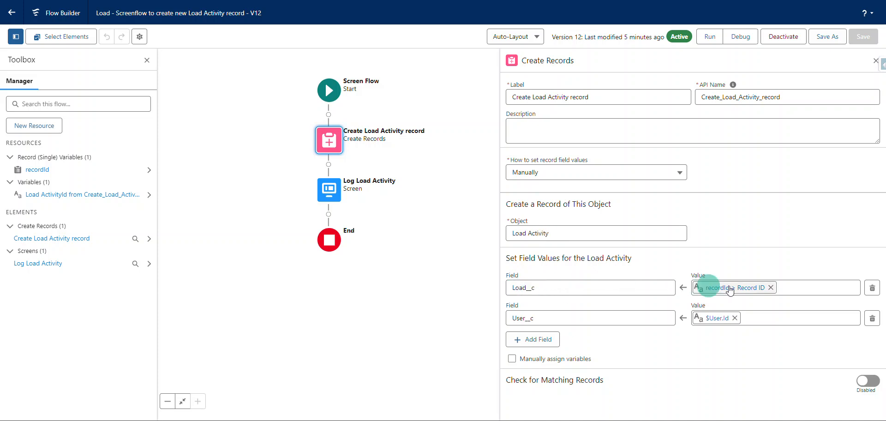
Map the Load__c field of the new Load Activity to the Record ID of the recordId variable, replacing its current value.
click(614, 292)
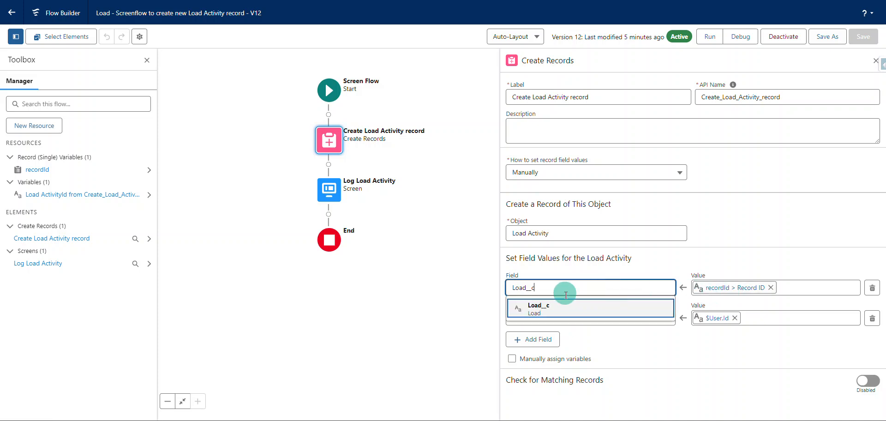
click(551, 313)
click(716, 287)
click(755, 288)
key(BackSpace)
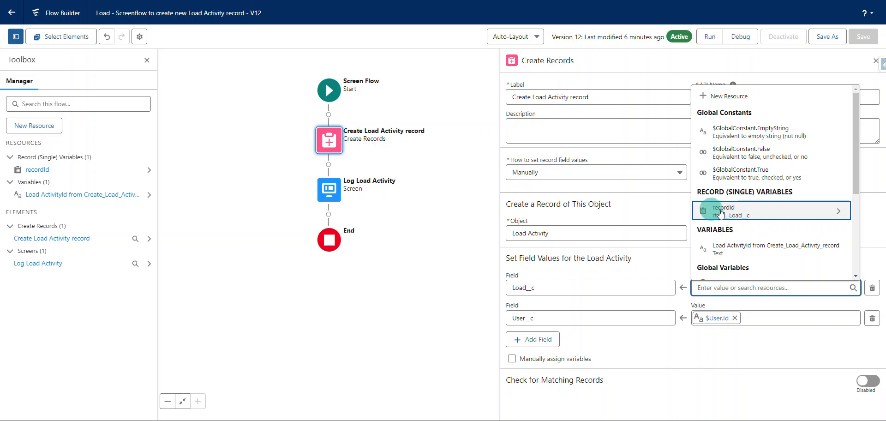
click(781, 214)
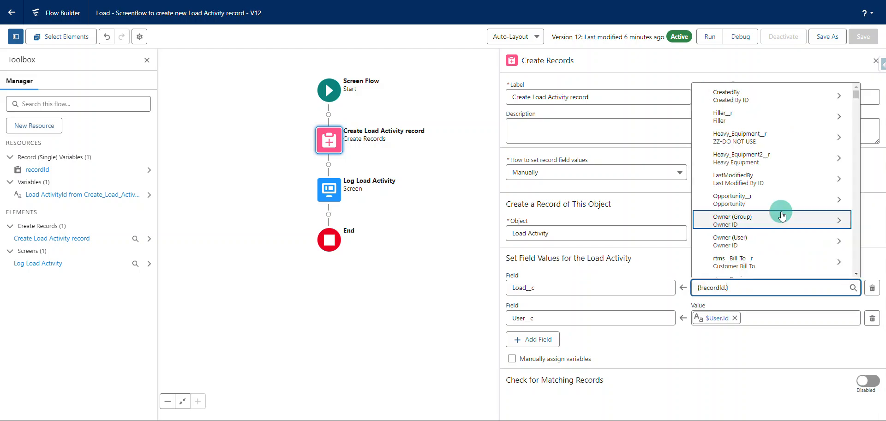
text(id)
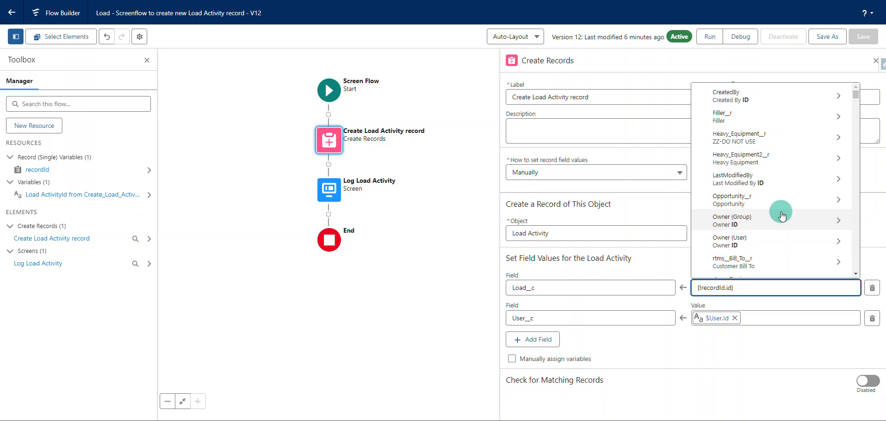
scroll(769, 162, down, 10)
scroll(768, 165, down, 10)
scroll(768, 165, down, 5)
scroll(768, 162, down, 10)
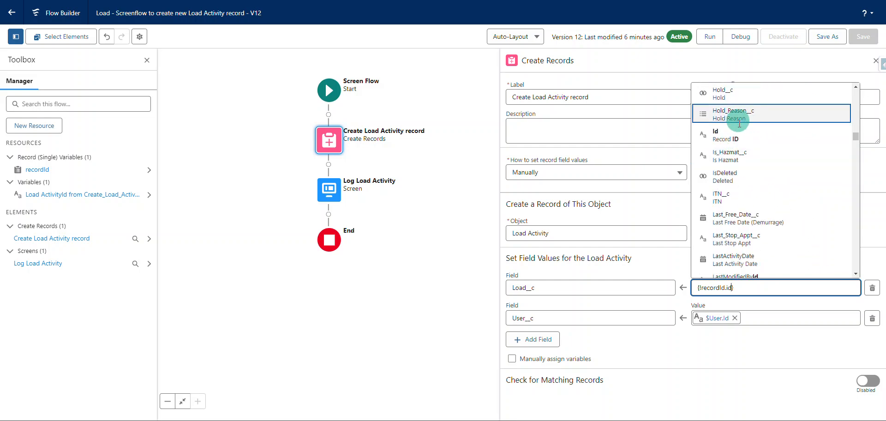
click(739, 134)
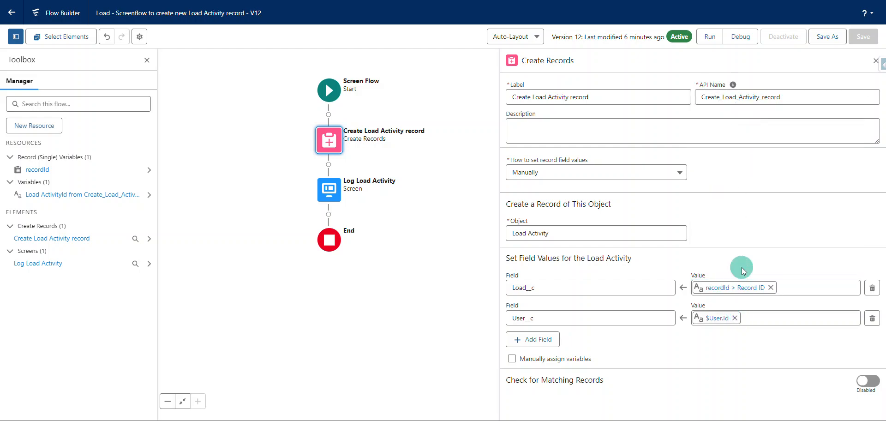
Clear the value of the User__c field and map it to the Id of the $User global variable.
click(518, 318)
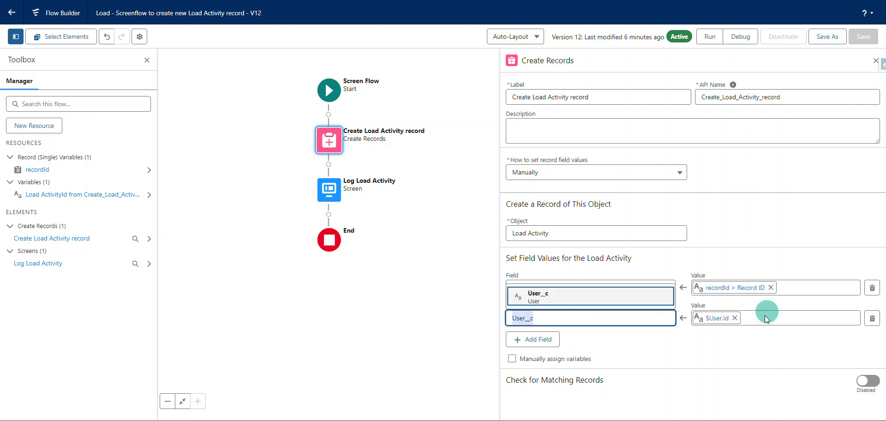
click(735, 318)
click(553, 316)
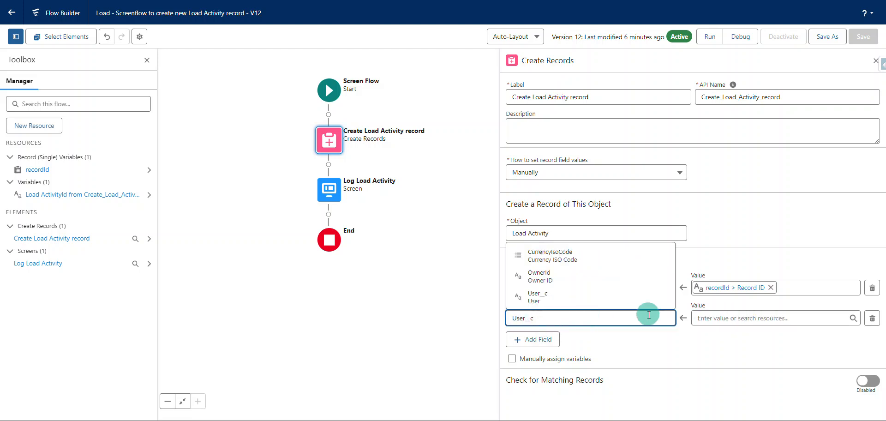
click(643, 341)
click(728, 318)
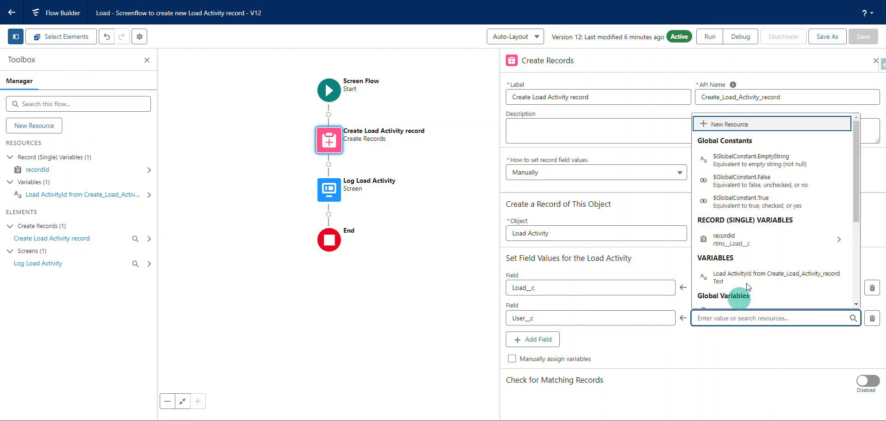
scroll(769, 254, down, 4)
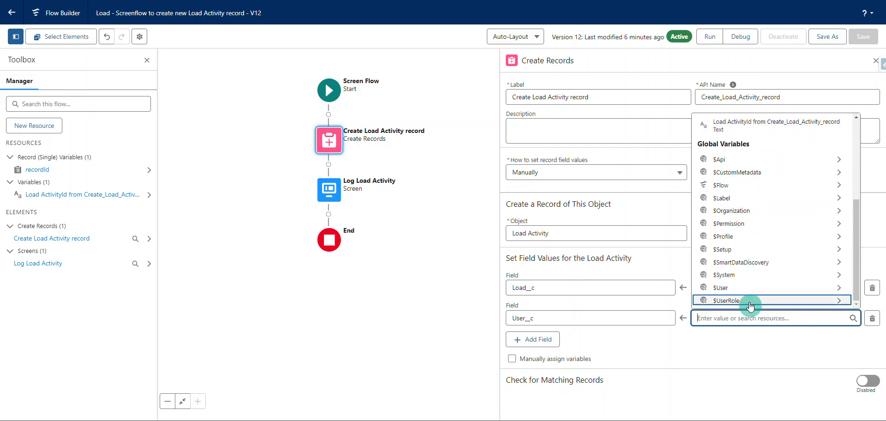
click(758, 288)
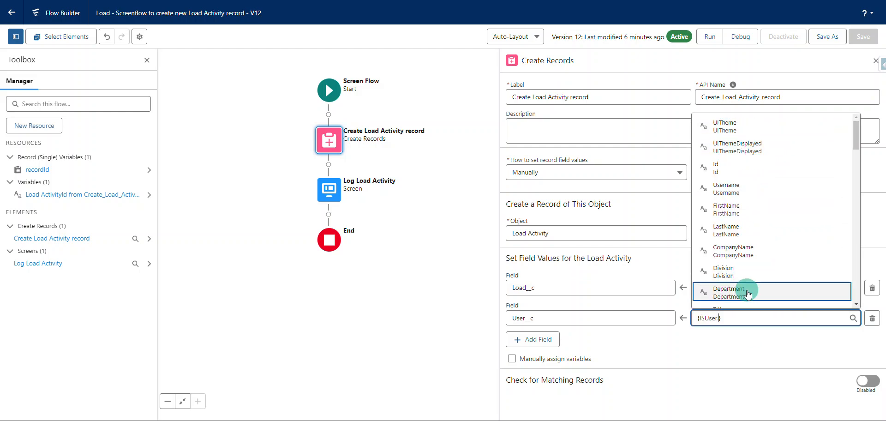
click(738, 168)
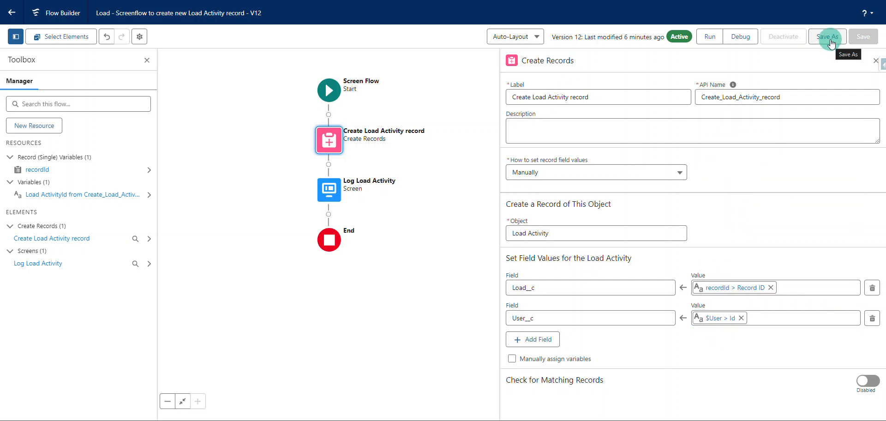
drag(98, 13, 258, 13)
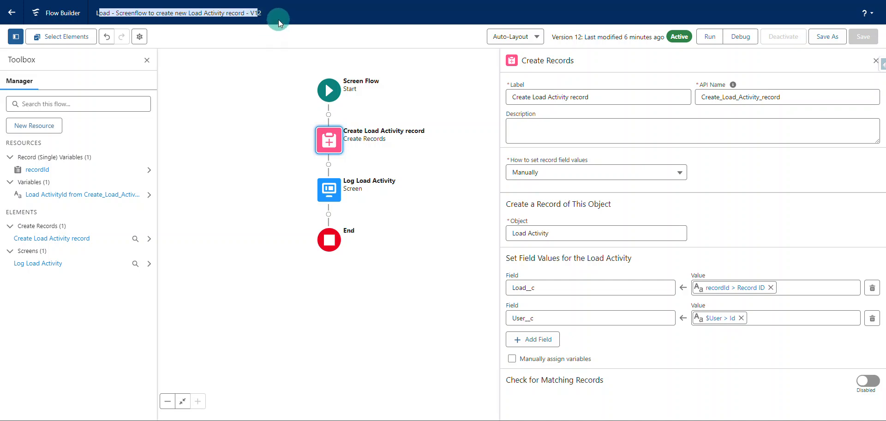
click(279, 24)
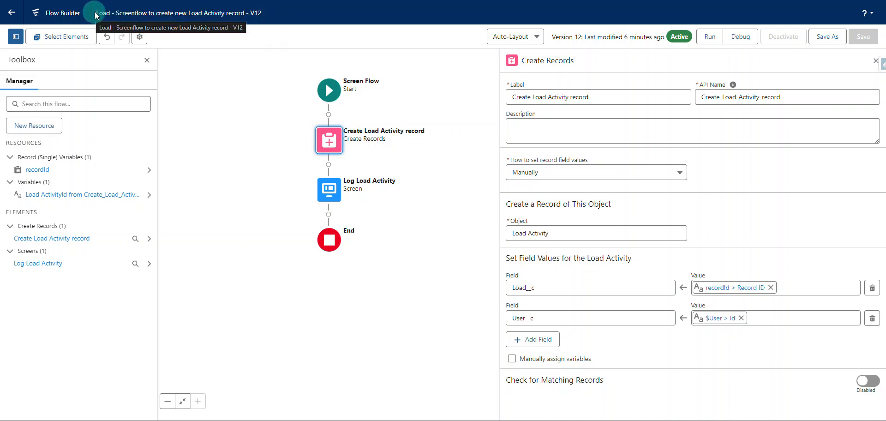
drag(95, 13, 114, 13)
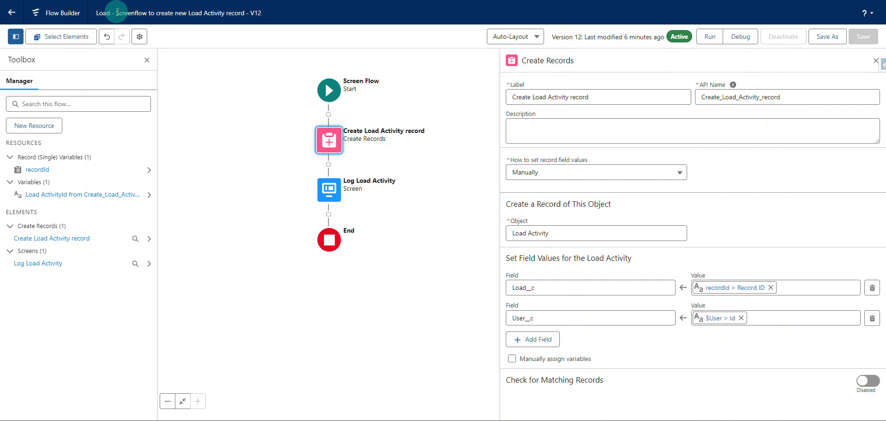
drag(116, 12, 245, 14)
click(247, 16)
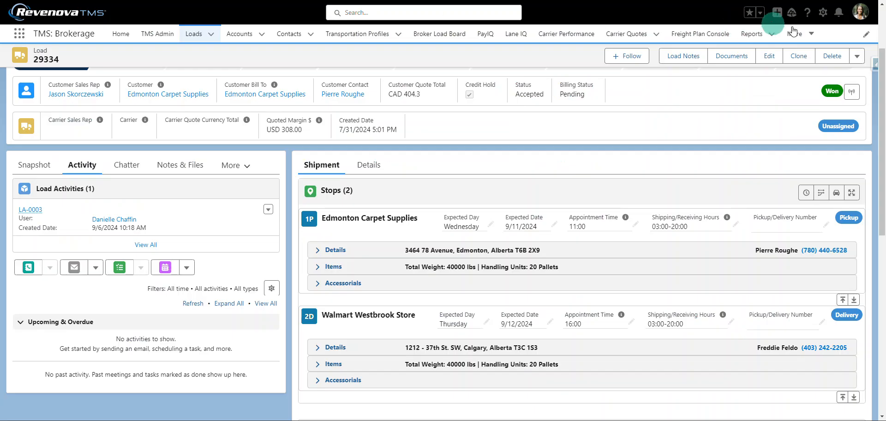
Switch to the load record in Revenova TMS and open its record page for editing in Lightning App Builder.
click(824, 14)
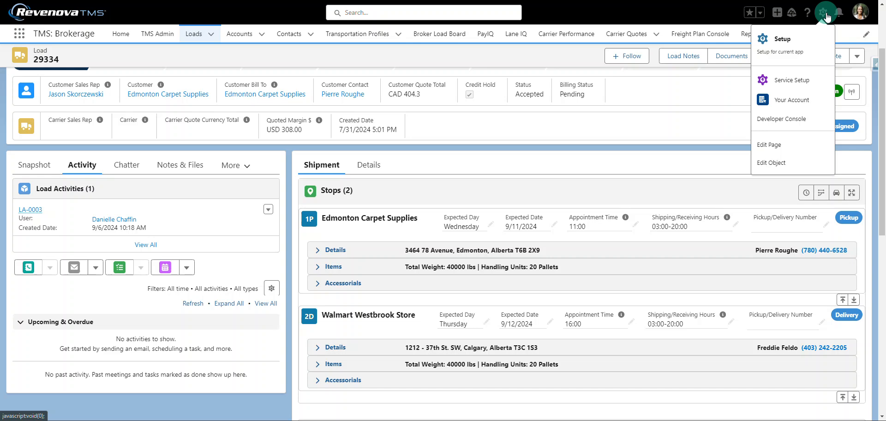
click(790, 148)
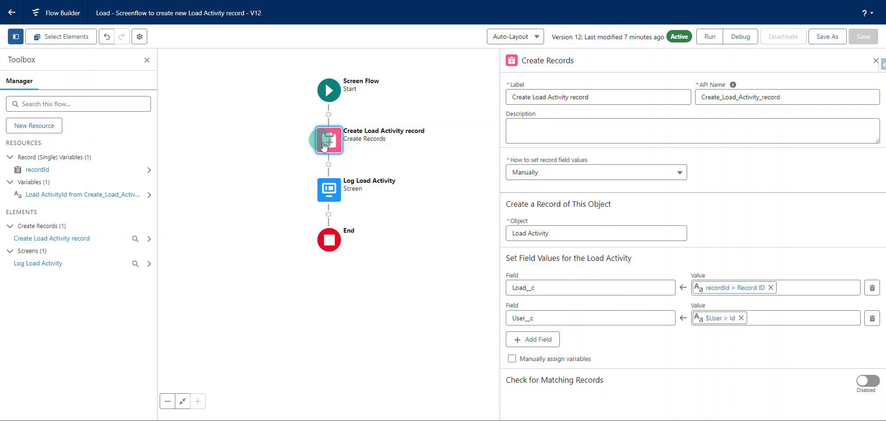
Open the Log Load Activity screen element, examine its components and its header and footer settings, and close it without changes.
click(330, 192)
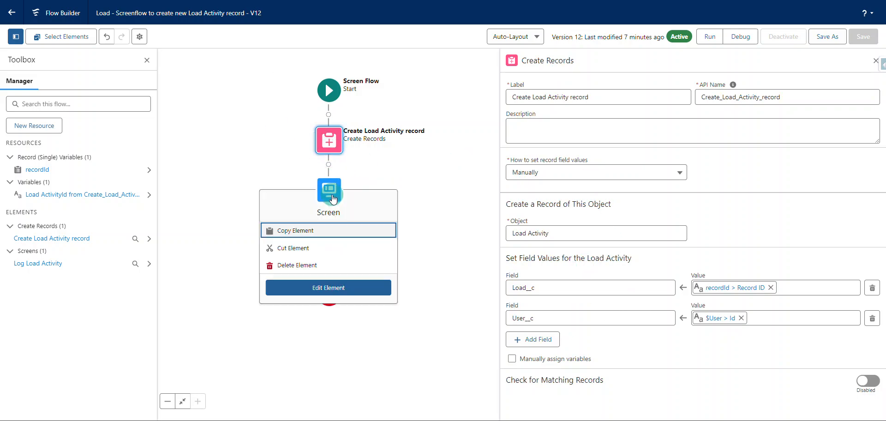
click(351, 290)
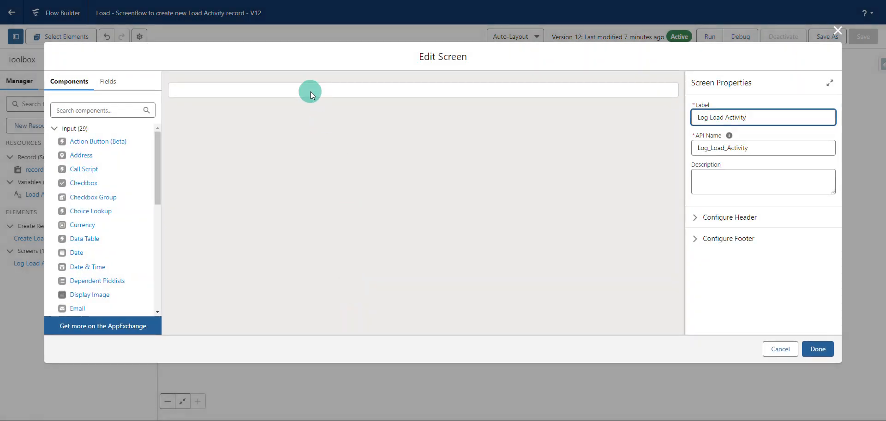
click(311, 91)
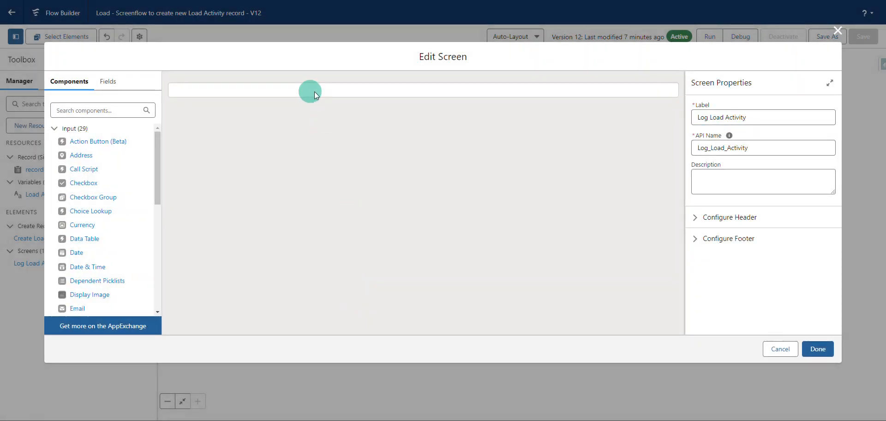
scroll(83, 247, down, 4)
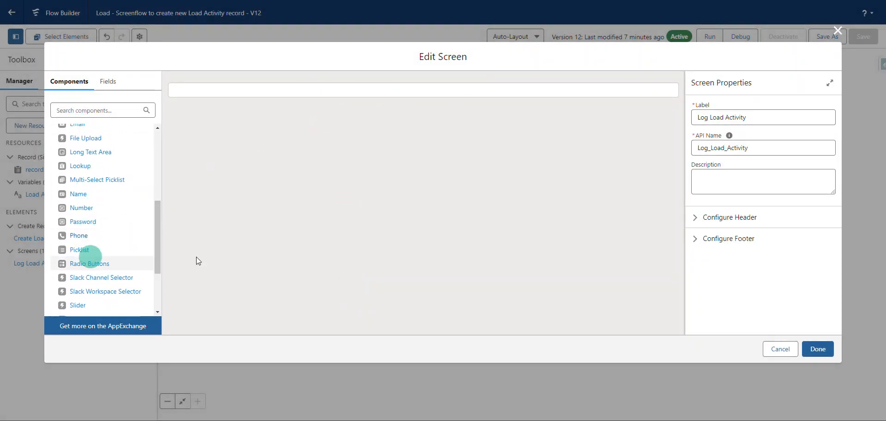
click(756, 218)
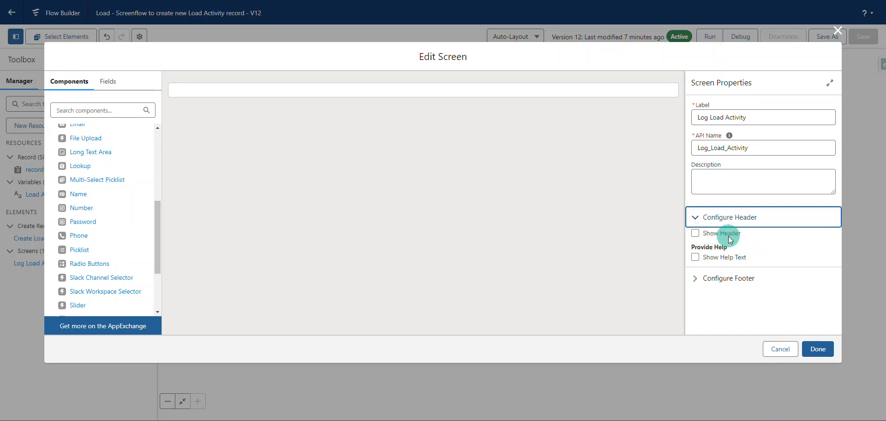
click(727, 278)
scroll(720, 259, down, 2)
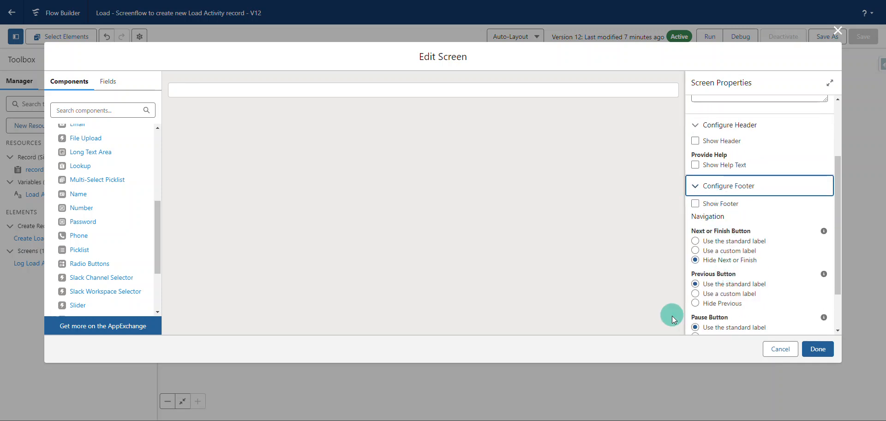
click(780, 349)
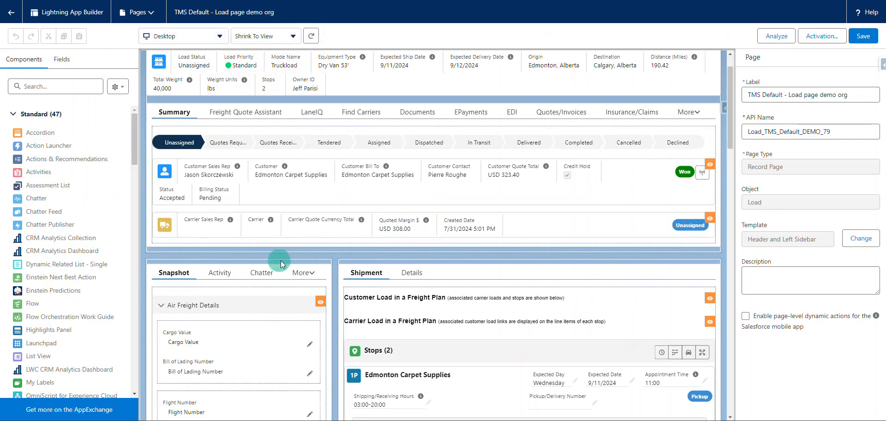
In Lightning App Builder, select the Load Activity flow component placed below the Stops section of the Shipment tab.
scroll(340, 267, down, 3)
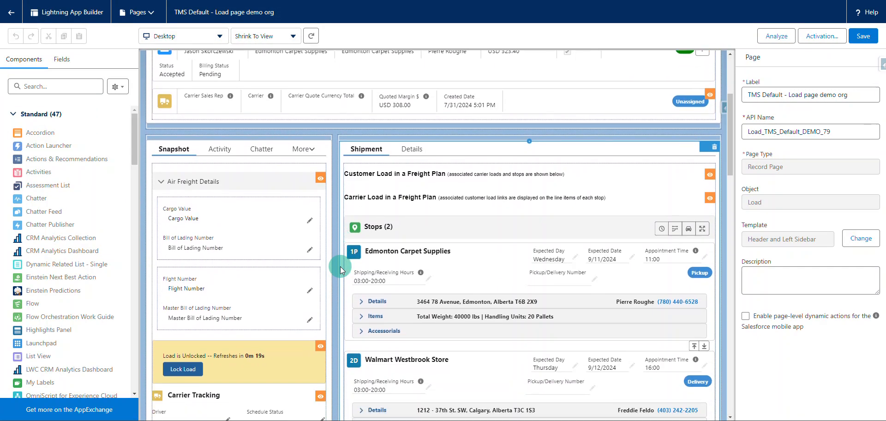
scroll(340, 261, down, 2)
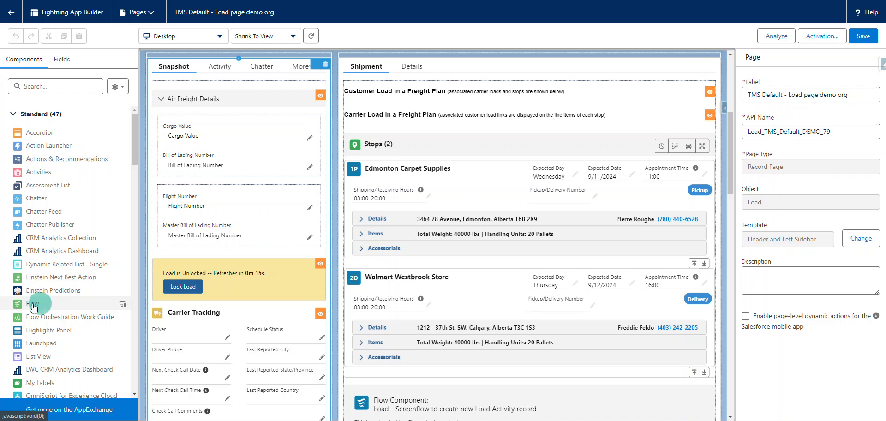
scroll(41, 275, down, 3)
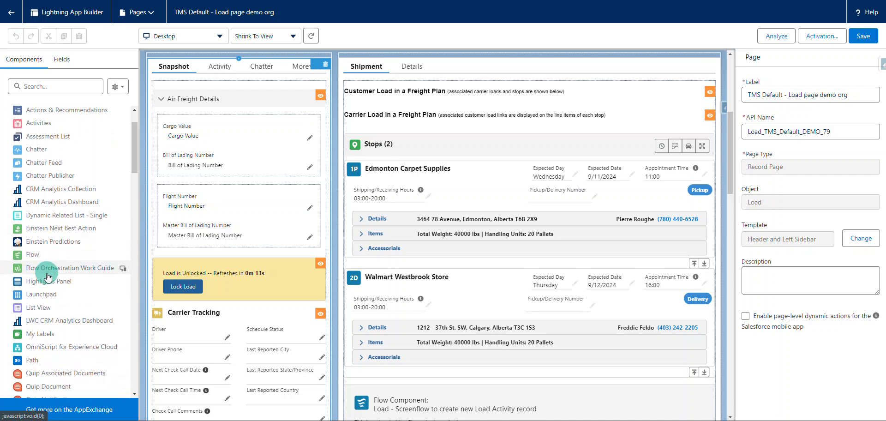
scroll(520, 263, down, 3)
click(416, 296)
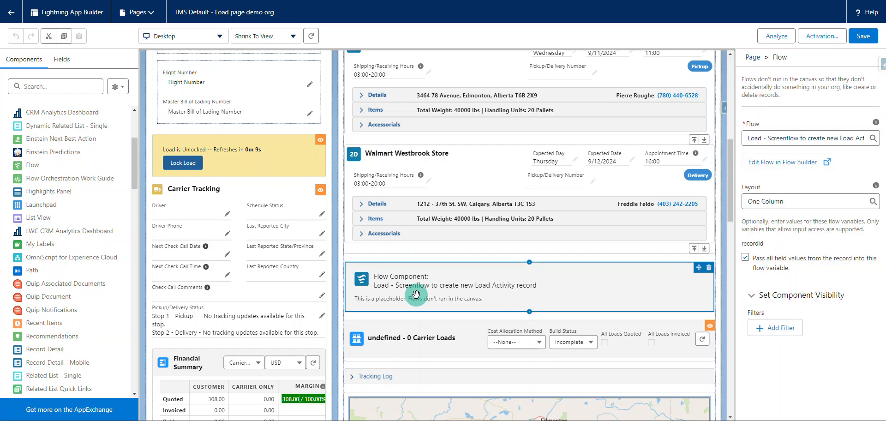
Examine the flow component's placement and its recordId option for passing all field values from the record into the flow variable.
scroll(416, 293, up, 8)
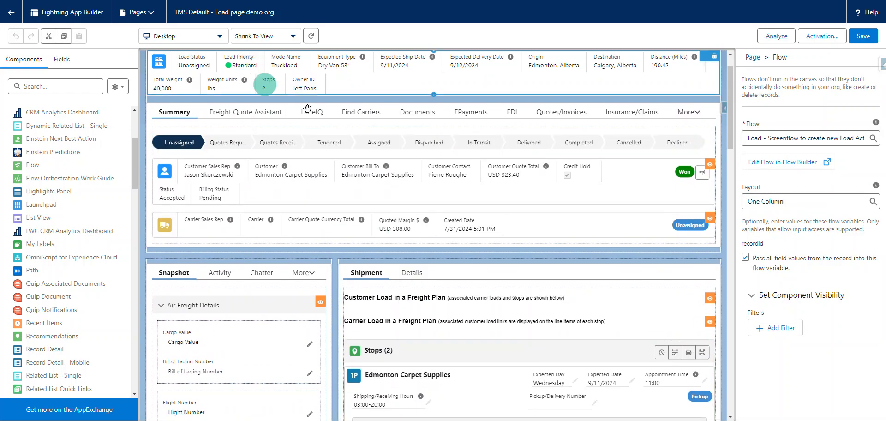
scroll(390, 285, down, 7)
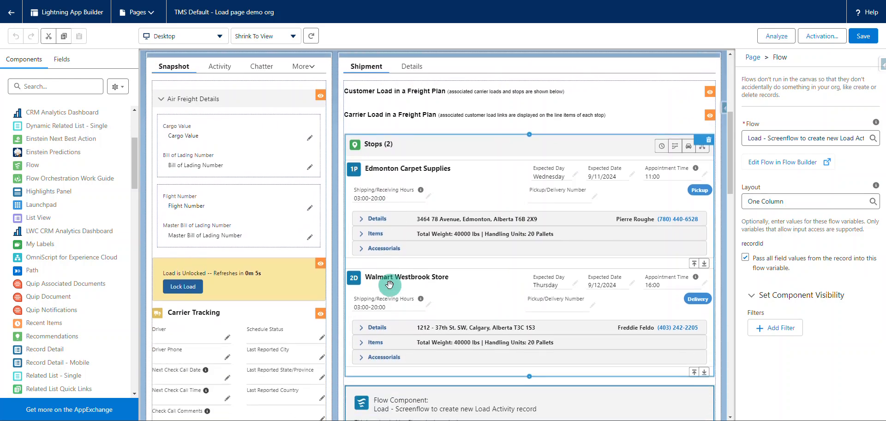
scroll(390, 284, down, 2)
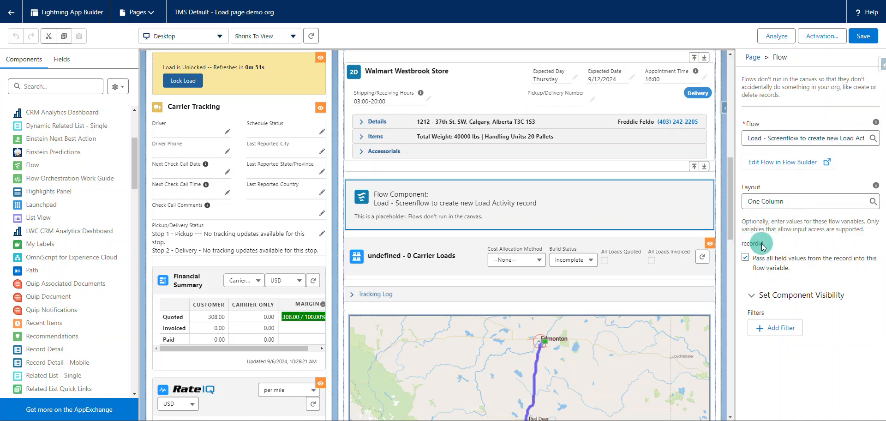
click(746, 257)
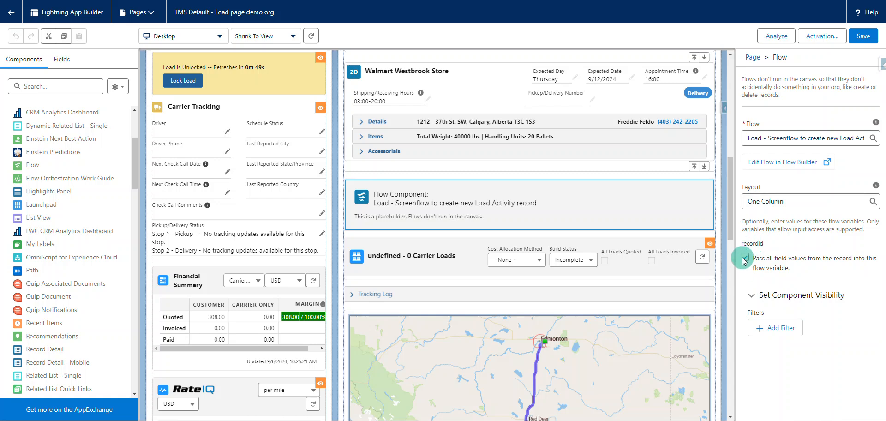
click(746, 257)
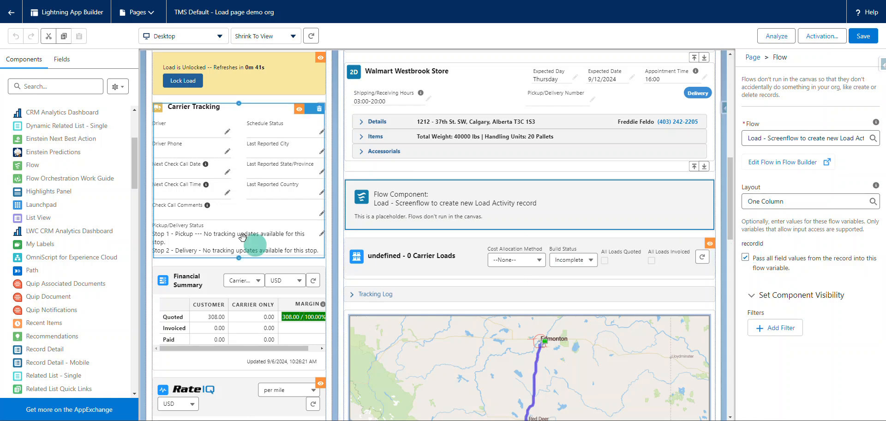
Select the Load Activities dynamic related list on the Activity tab and examine its related list fields and sort settings.
scroll(257, 233, up, 5)
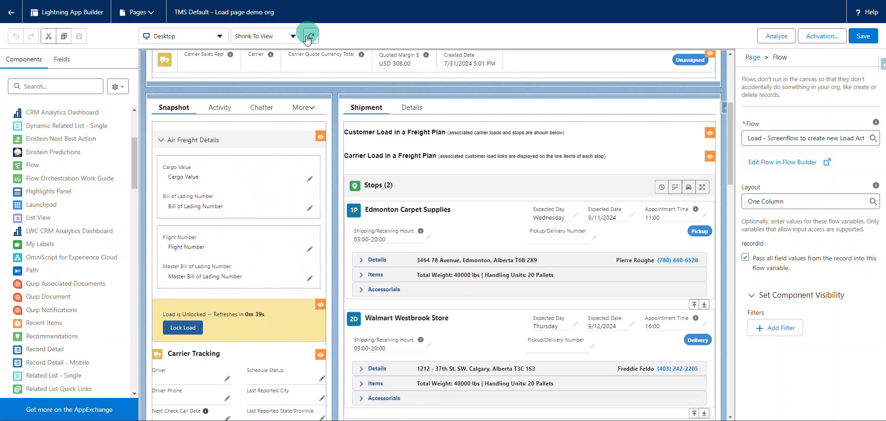
click(307, 112)
scroll(306, 96, up, 2)
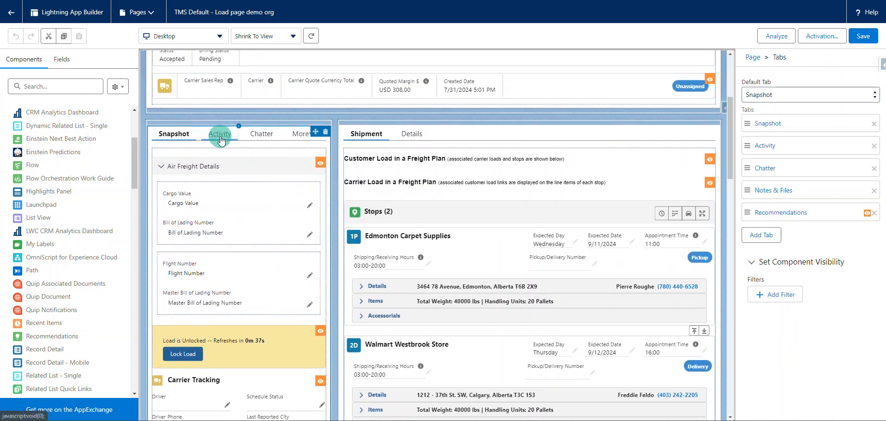
click(219, 133)
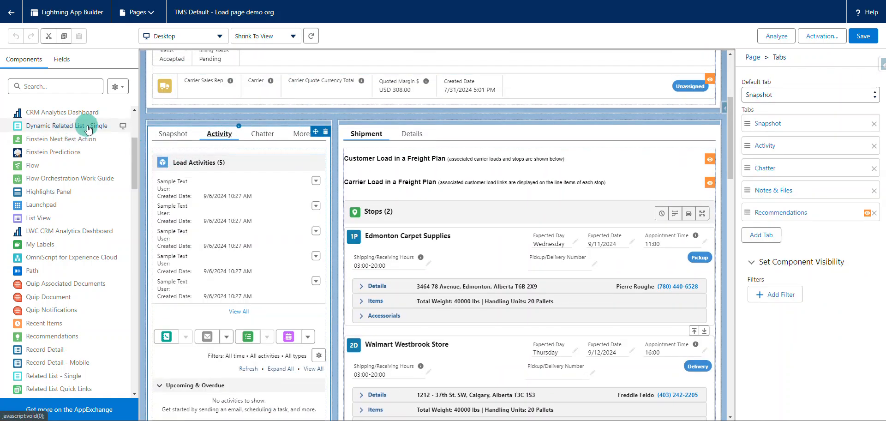
click(235, 176)
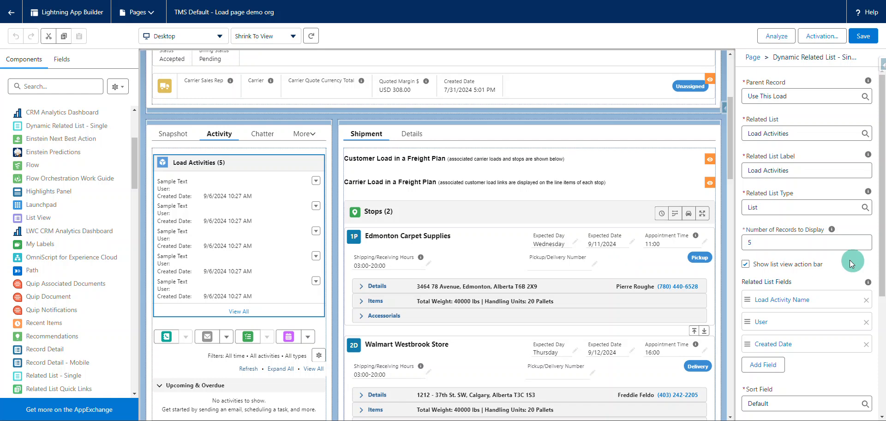
scroll(851, 259, down, 2)
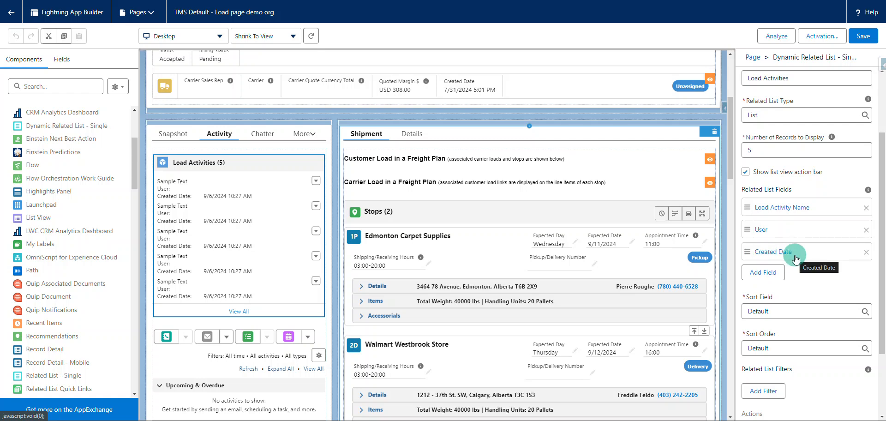
click(329, 203)
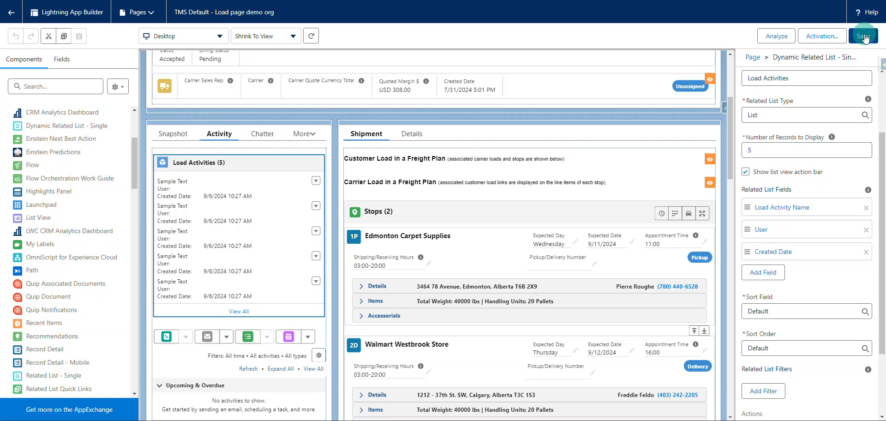
Leave the page editor for the load record and check the Load Activities list on its Activity tab for a new entry.
click(8, 16)
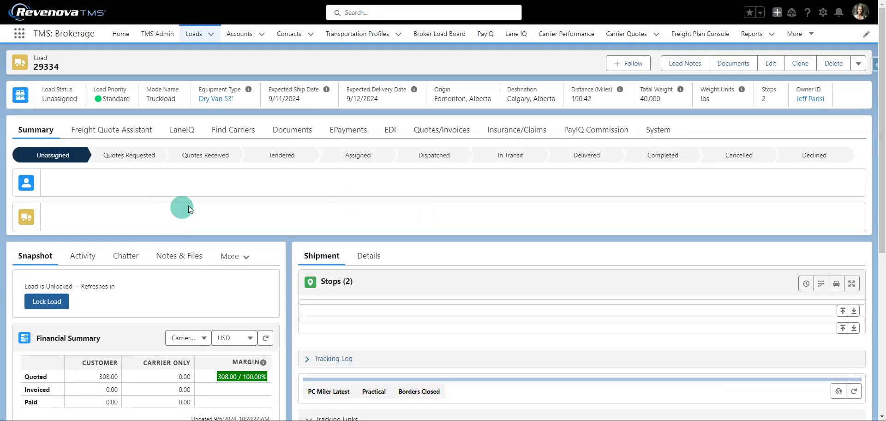
scroll(190, 204, down, 1)
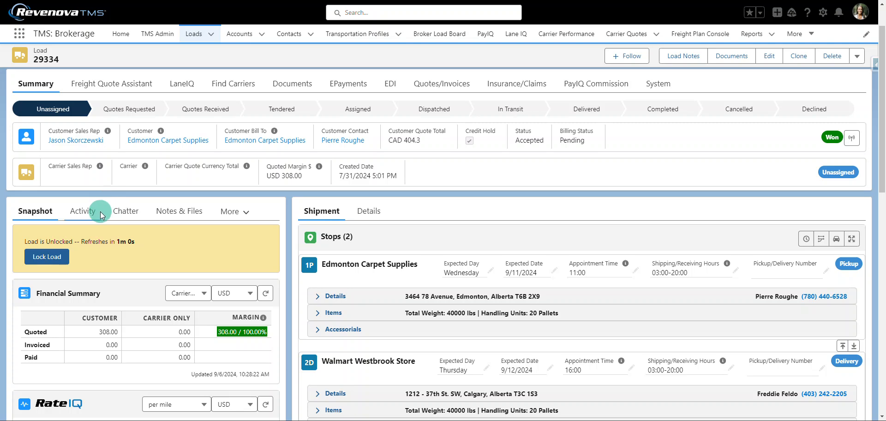
click(97, 212)
scroll(134, 261, down, 1)
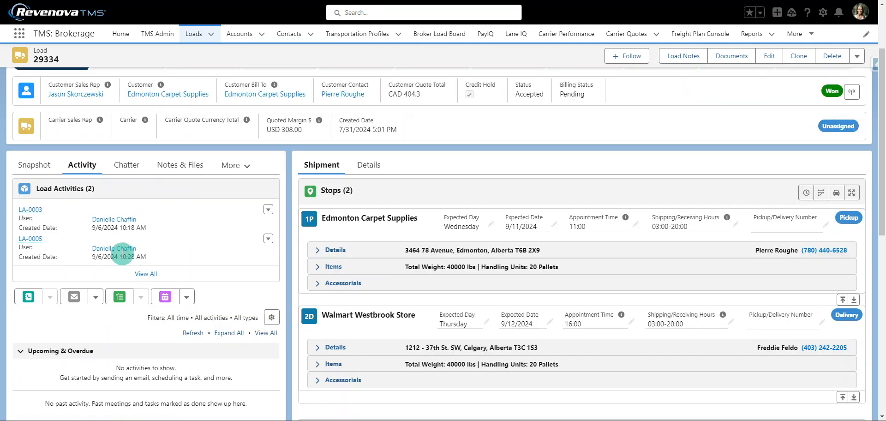
drag(121, 257, 156, 260)
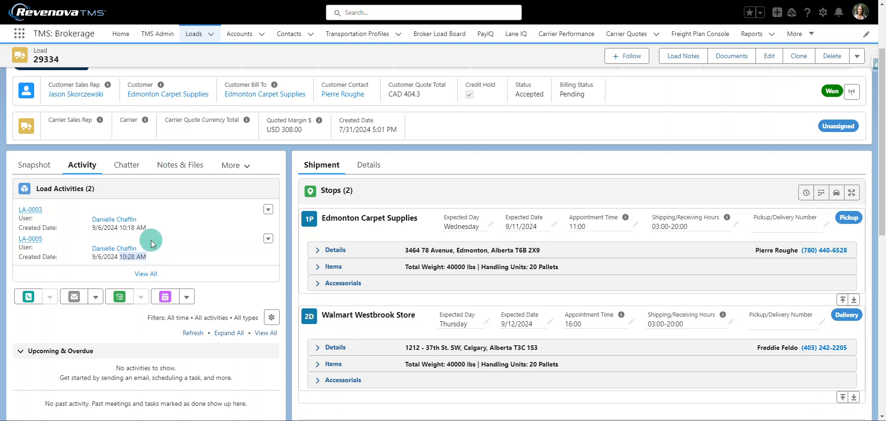
scroll(356, 248, down, 3)
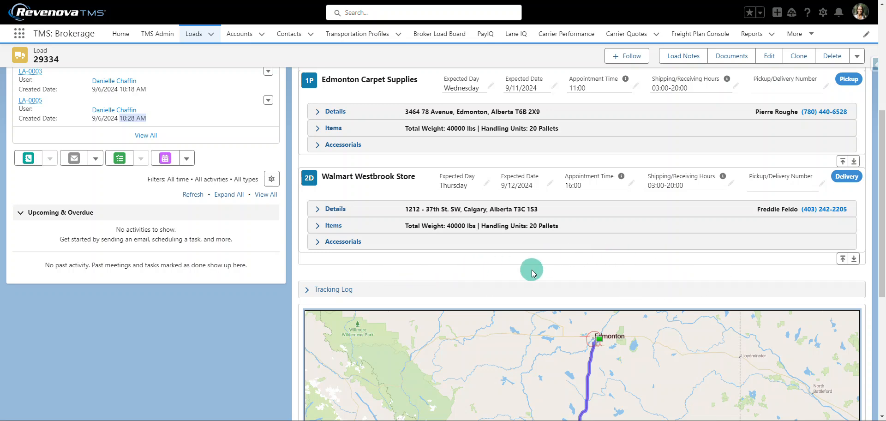
scroll(531, 269, up, 2)
click(163, 147)
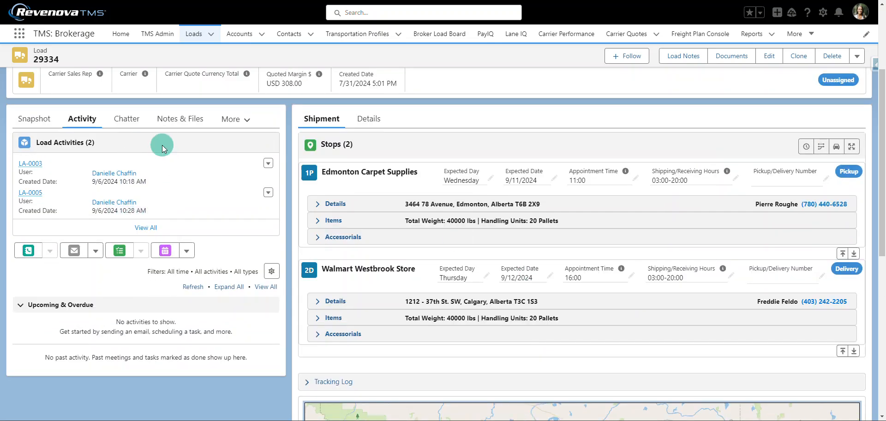